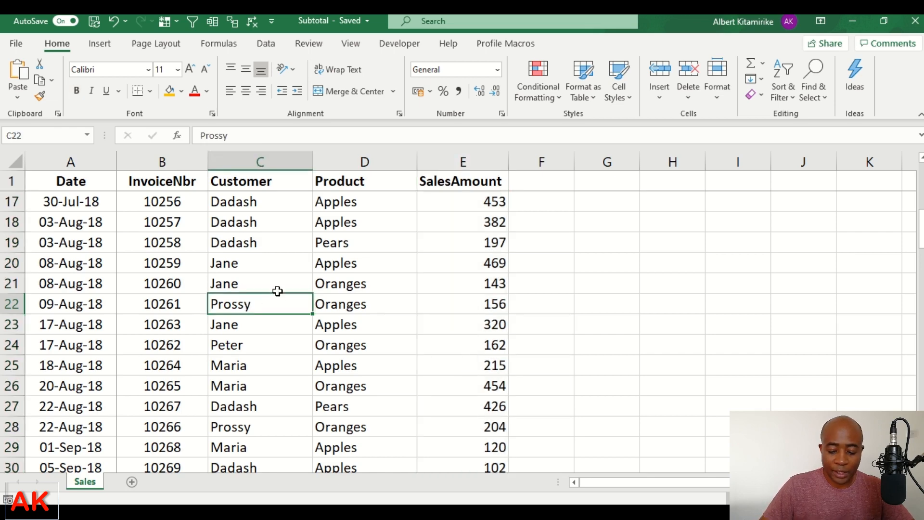
Start a custom sort of the sales data with Customer, A to Z, as the first sort level
{"action": "key", "text": "ctrl+Up"}
{"action": "key", "text": "Down"}
{"action": "key", "text": "Down"}
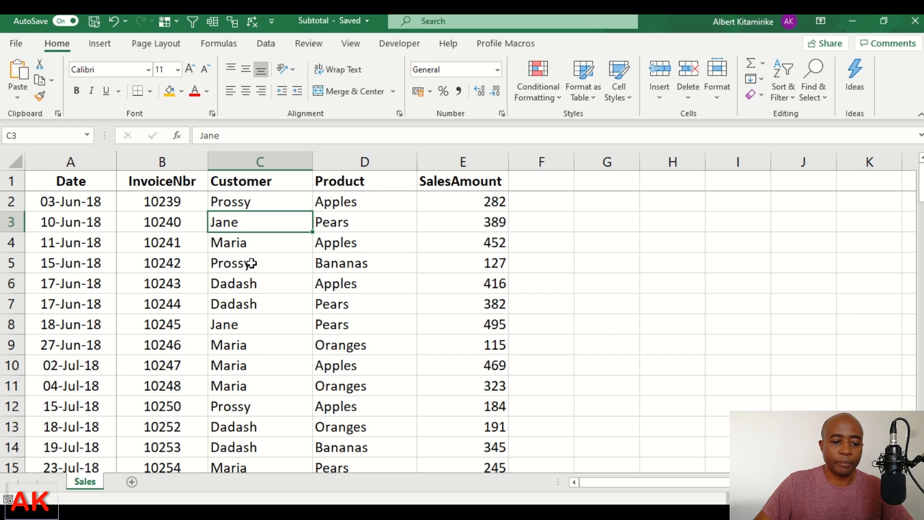
{"action": "left_click", "coordinate": [250, 278]}
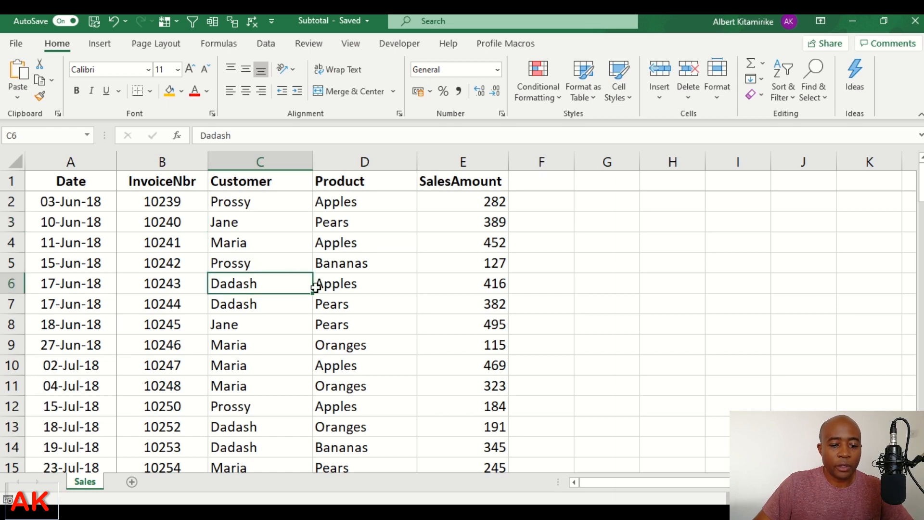
{"action": "left_click", "coordinate": [233, 359]}
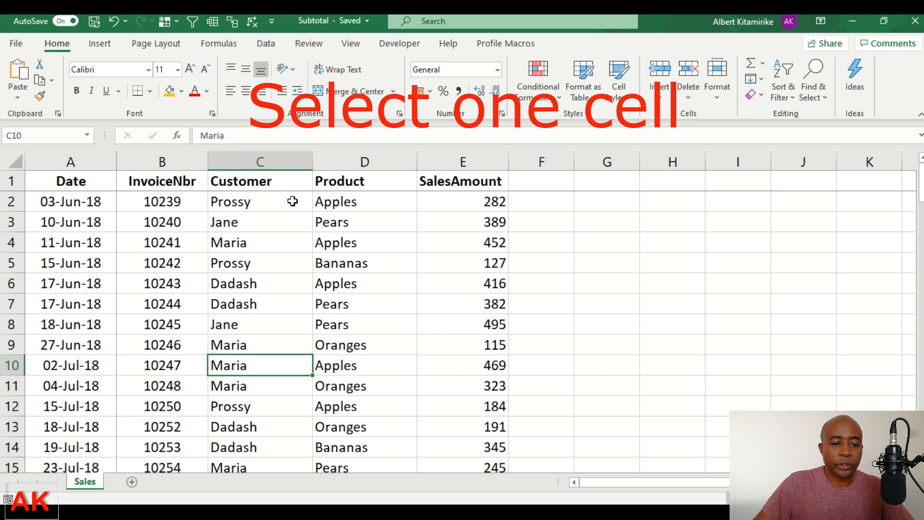
{"action": "left_click", "coordinate": [267, 44]}
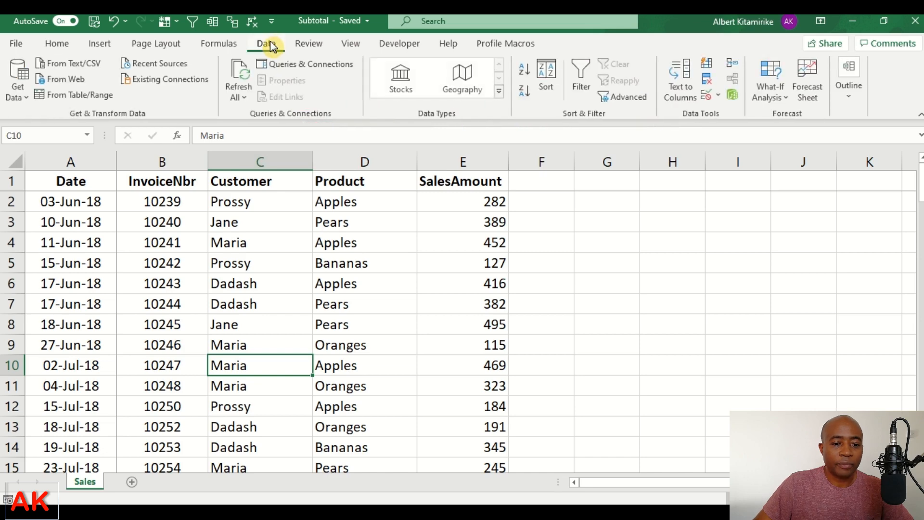
{"action": "left_click", "coordinate": [546, 88]}
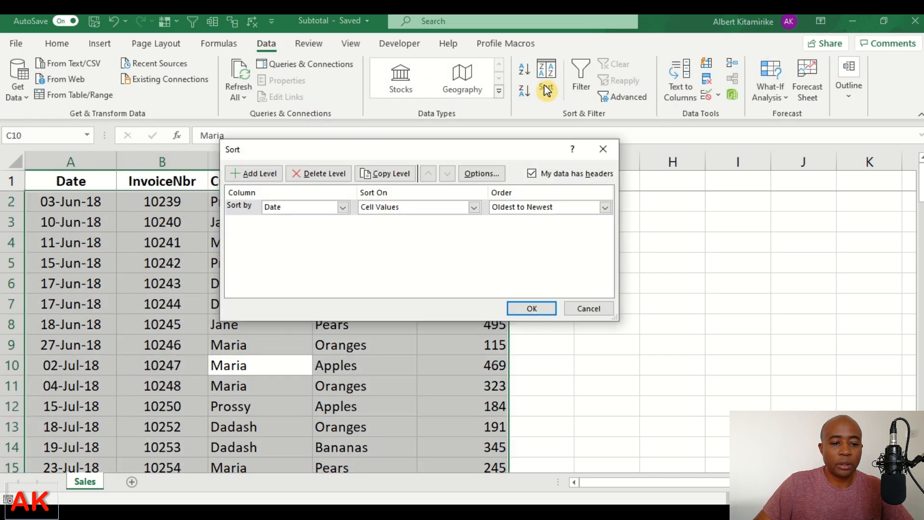
{"action": "left_click_drag", "start_coordinate": [371, 154], "coordinate": [612, 159]}
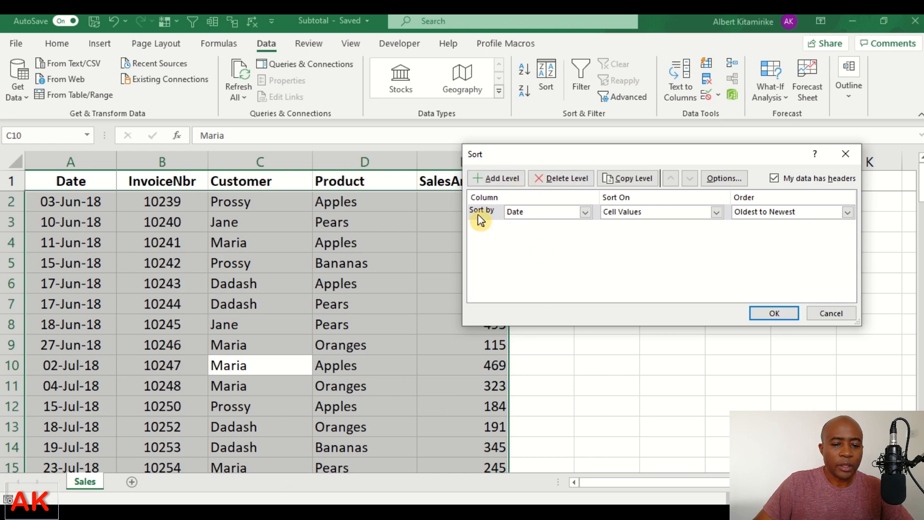
{"action": "left_click", "coordinate": [586, 212]}
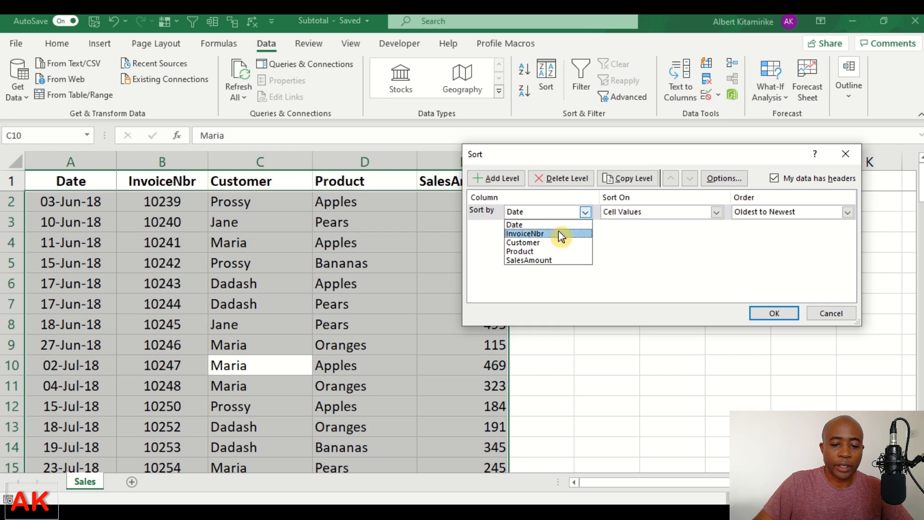
{"action": "left_click", "coordinate": [547, 242]}
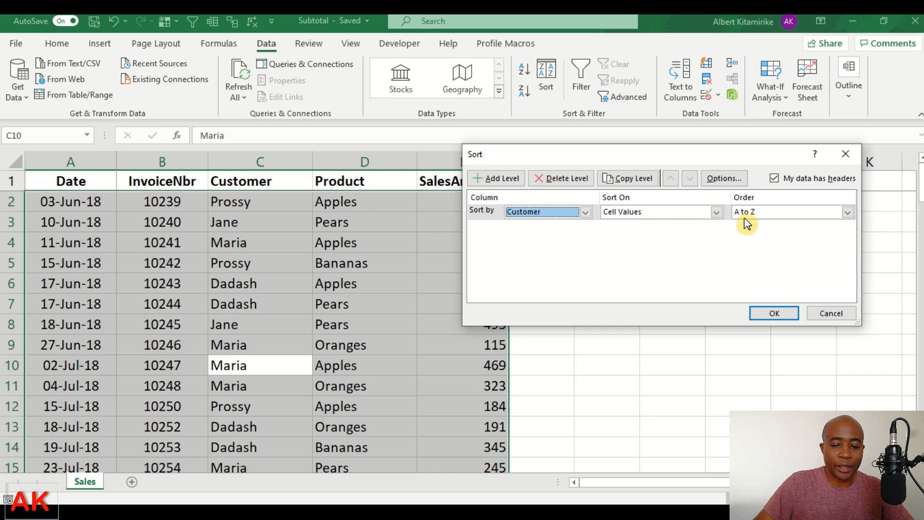
Add a second sort level for Product, A to Z, and apply the sort
{"action": "left_click", "coordinate": [496, 186]}
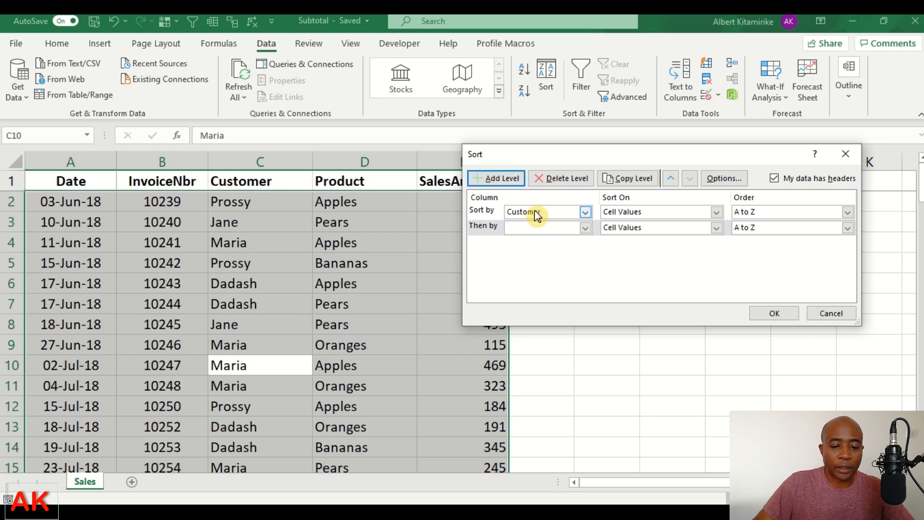
{"action": "left_click", "coordinate": [588, 229]}
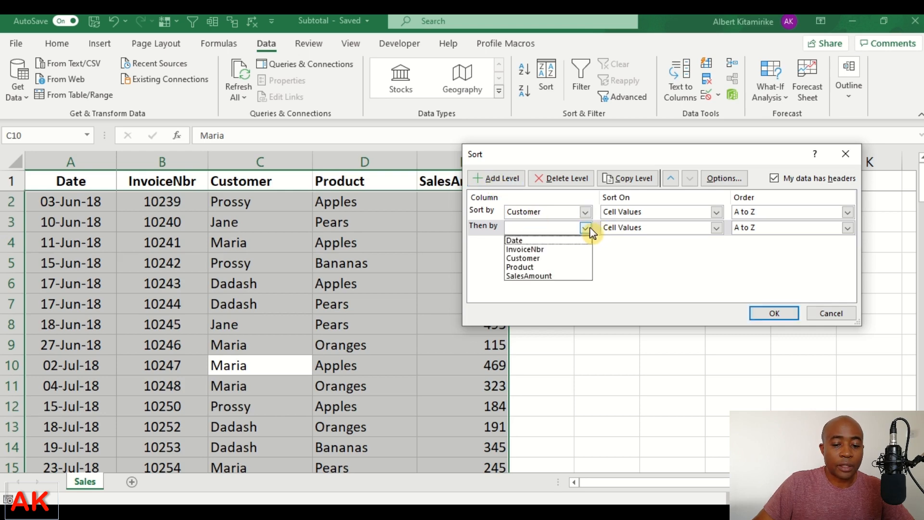
{"action": "left_click", "coordinate": [535, 267]}
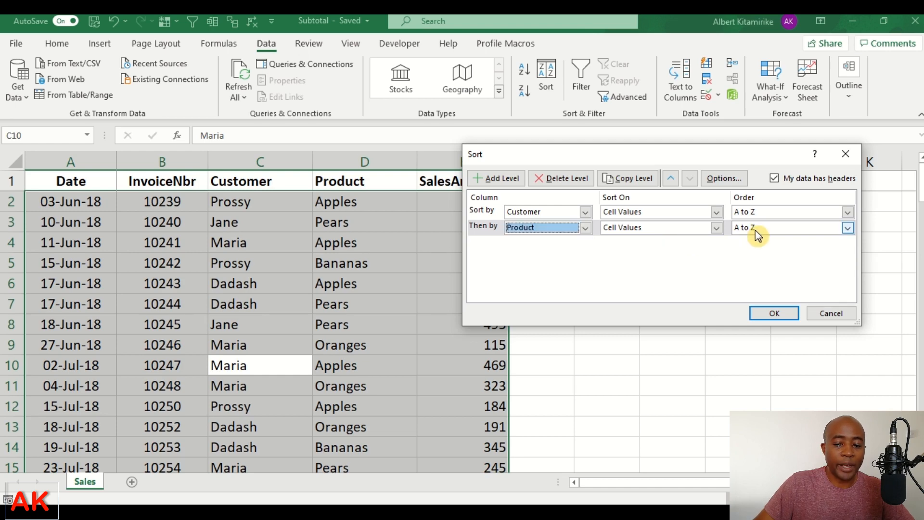
{"action": "left_click", "coordinate": [772, 313]}
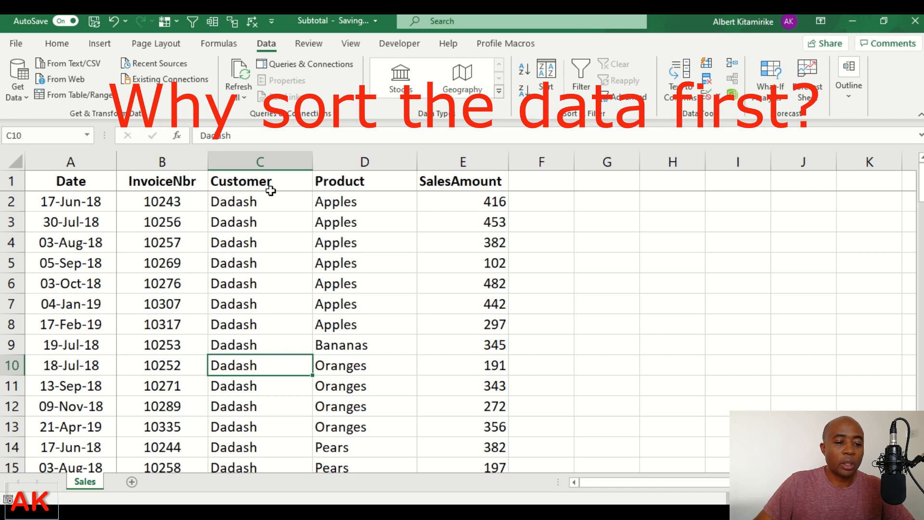
Examine the sorted Customer column where the first customer's records end and the second customer's begin
{"action": "left_click", "coordinate": [271, 163]}
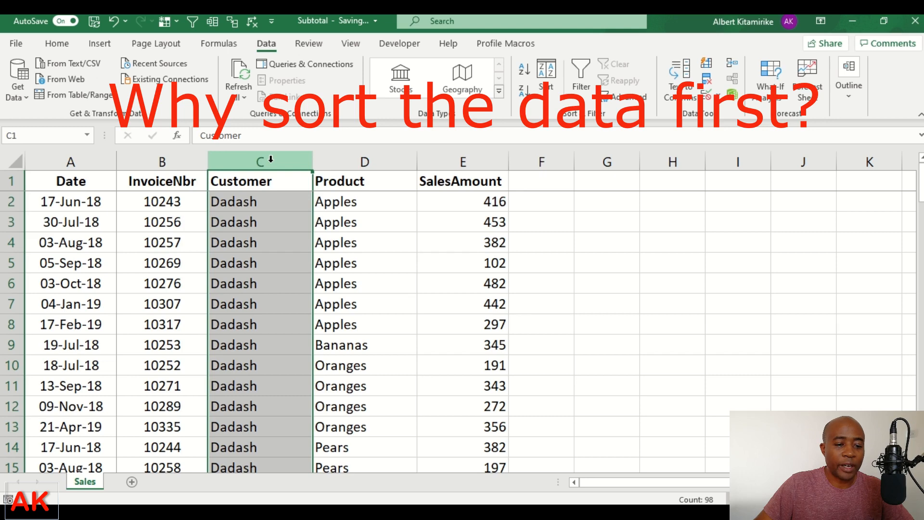
{"action": "scroll", "coordinate": [263, 213], "scroll_direction": "down", "scroll_amount": 3}
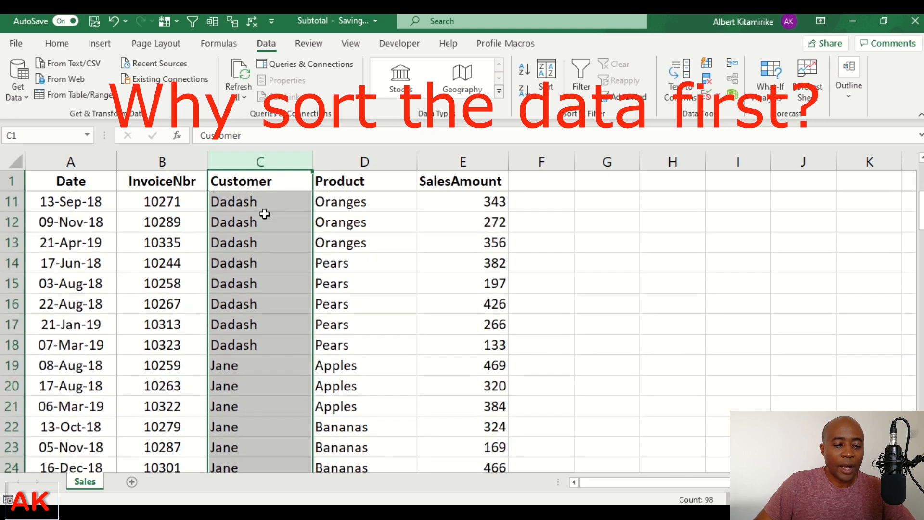
{"action": "scroll", "coordinate": [264, 213], "scroll_direction": "down", "scroll_amount": 1}
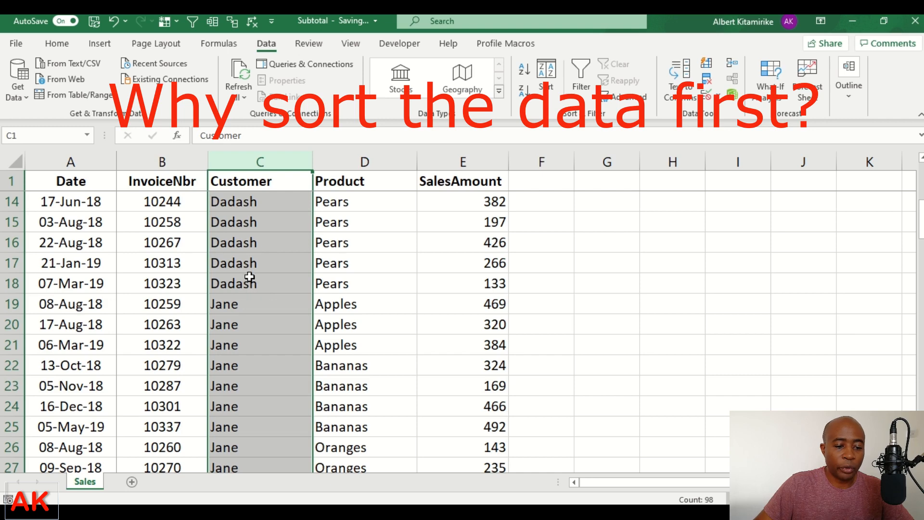
{"action": "left_click", "coordinate": [258, 280]}
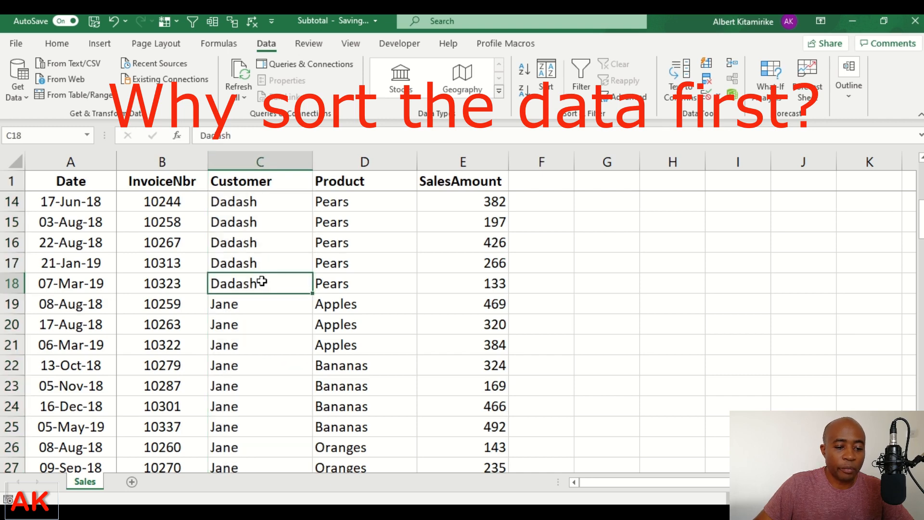
{"action": "left_click", "coordinate": [253, 305]}
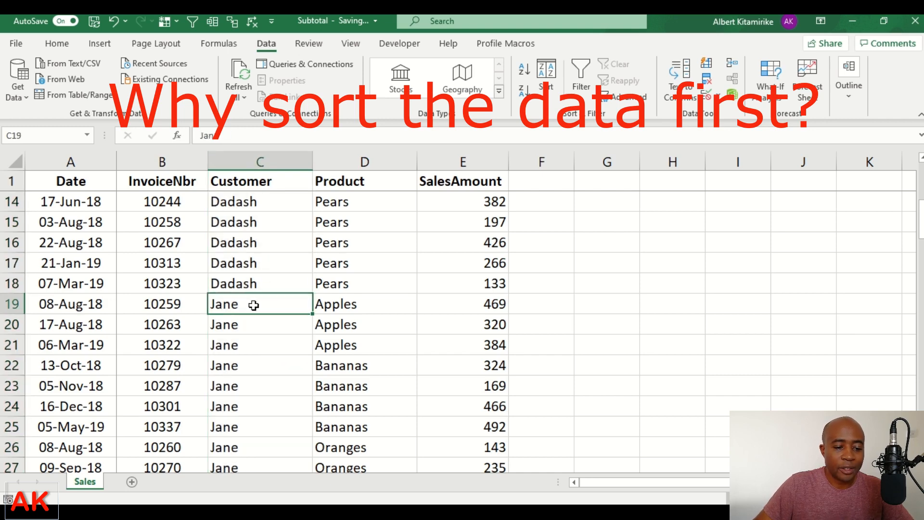
Insert a blank row at row 19 between the first two customers' records, and delete it again
{"action": "left_click", "coordinate": [12, 303]}
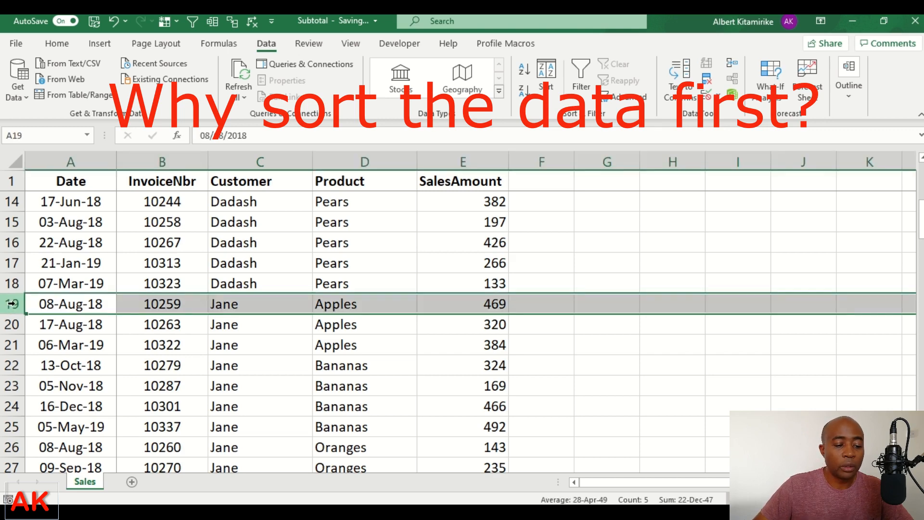
{"action": "key", "text": "ctrl+shift+plus"}
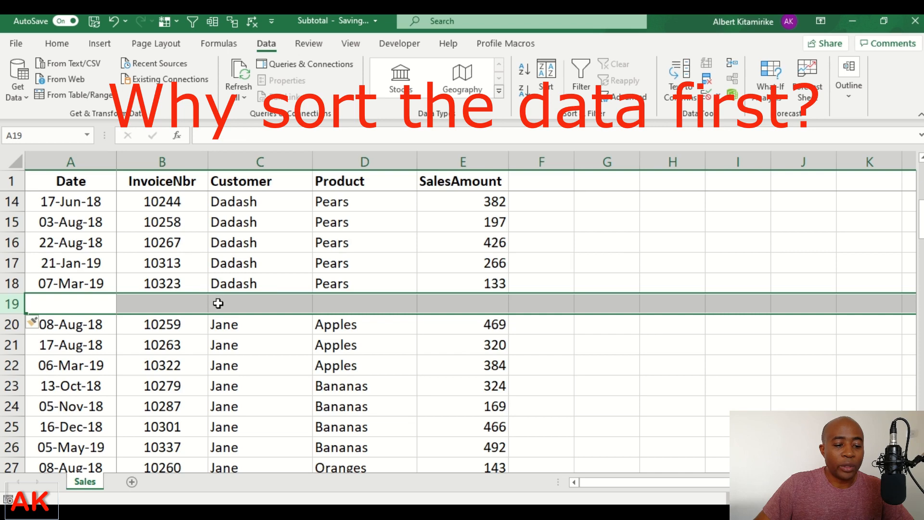
{"action": "left_click", "coordinate": [240, 304]}
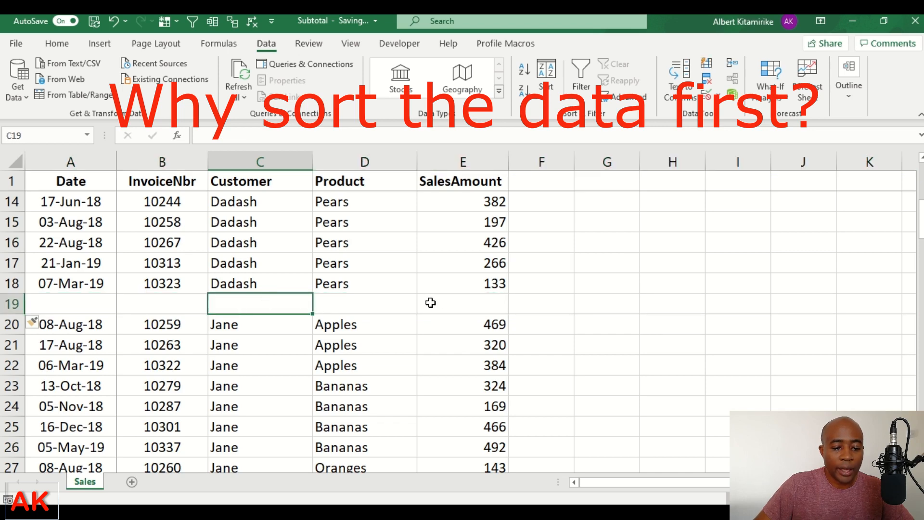
{"action": "left_click", "coordinate": [496, 301]}
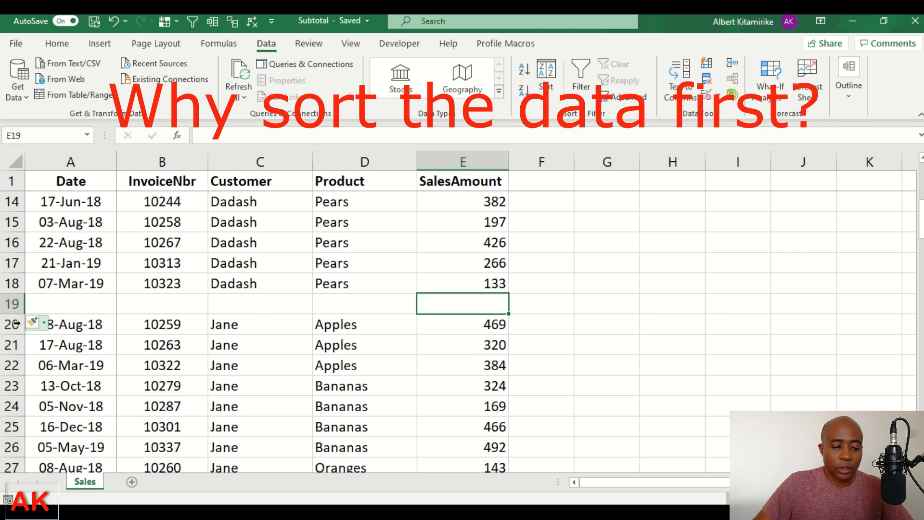
{"action": "left_click", "coordinate": [8, 303]}
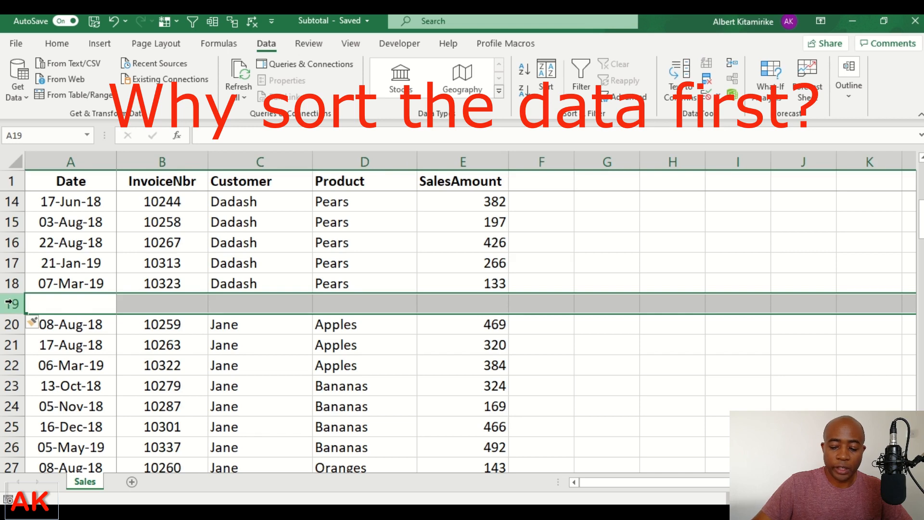
{"action": "key", "text": "ctrl+minus"}
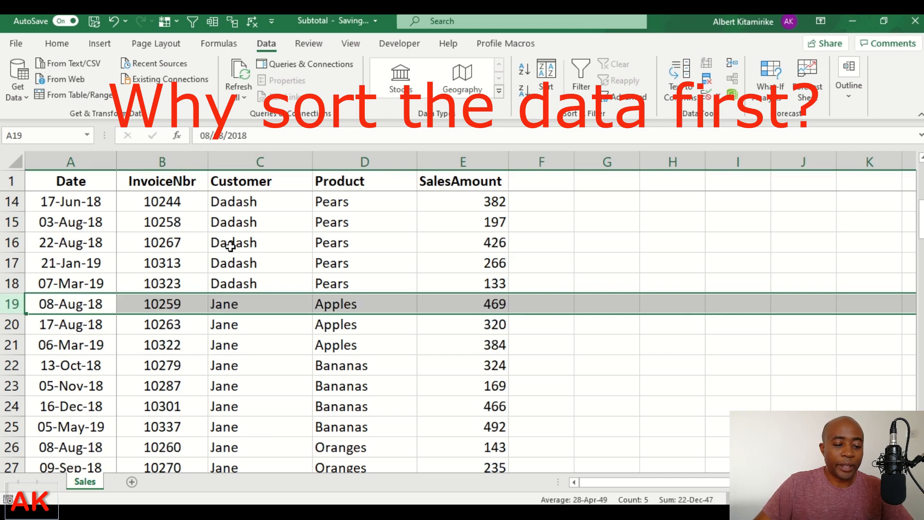
Start the Subtotal command on the sales data and set it to subtotal at each change in Customer
{"action": "left_click", "coordinate": [230, 245]}
{"action": "left_click", "coordinate": [214, 326]}
{"action": "left_click", "coordinate": [212, 398]}
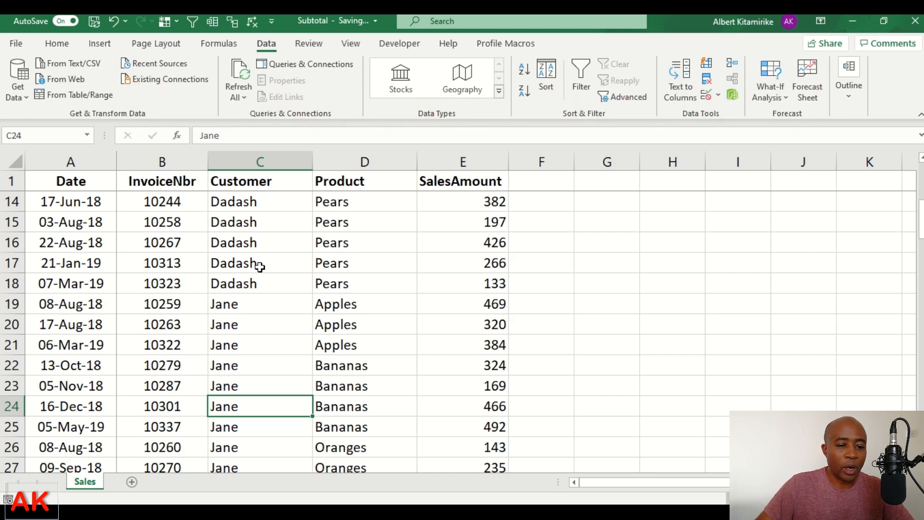
{"action": "left_click", "coordinate": [239, 285]}
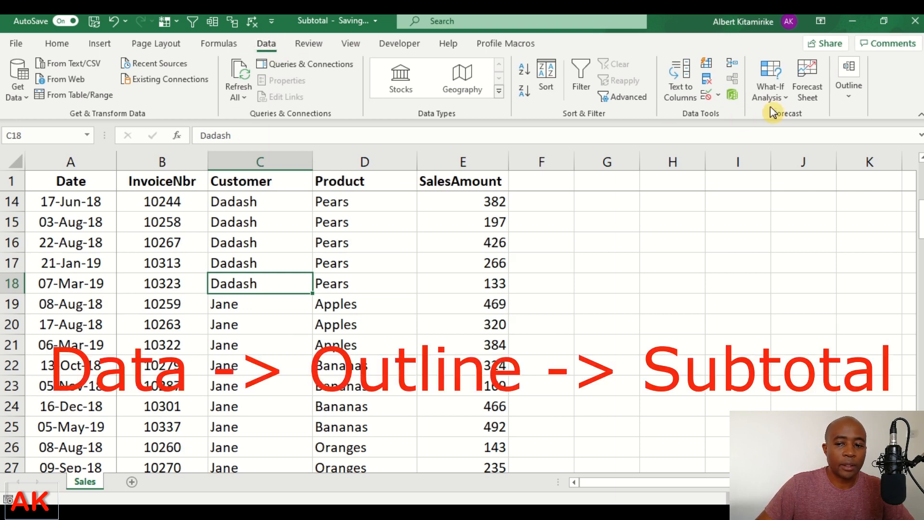
{"action": "left_click", "coordinate": [848, 95]}
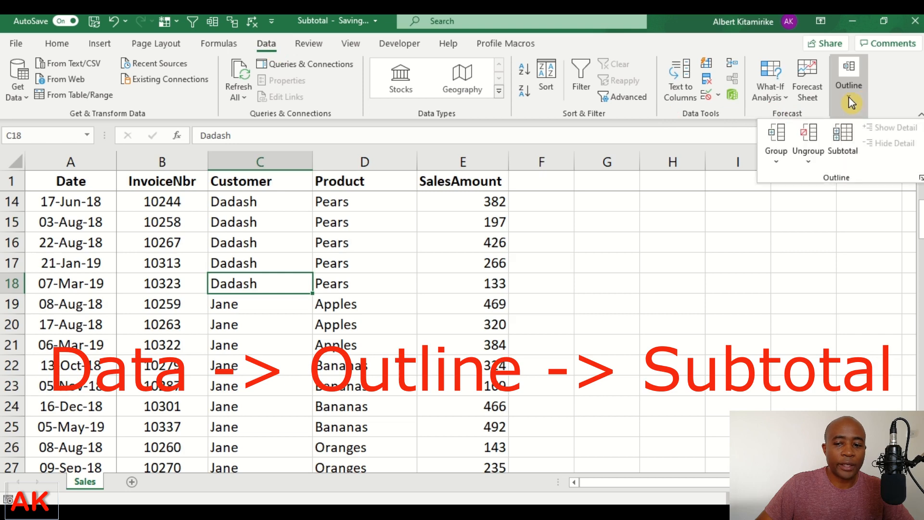
{"action": "left_click", "coordinate": [849, 152]}
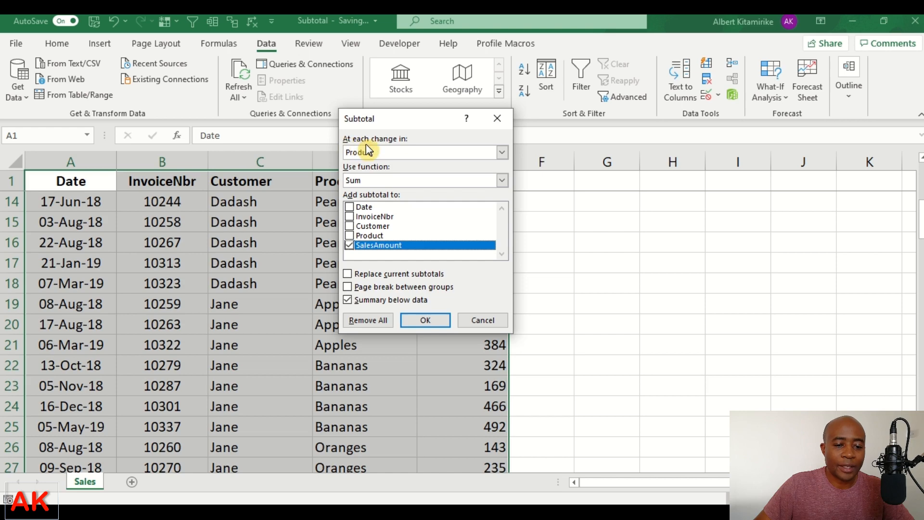
{"action": "left_click", "coordinate": [501, 153]}
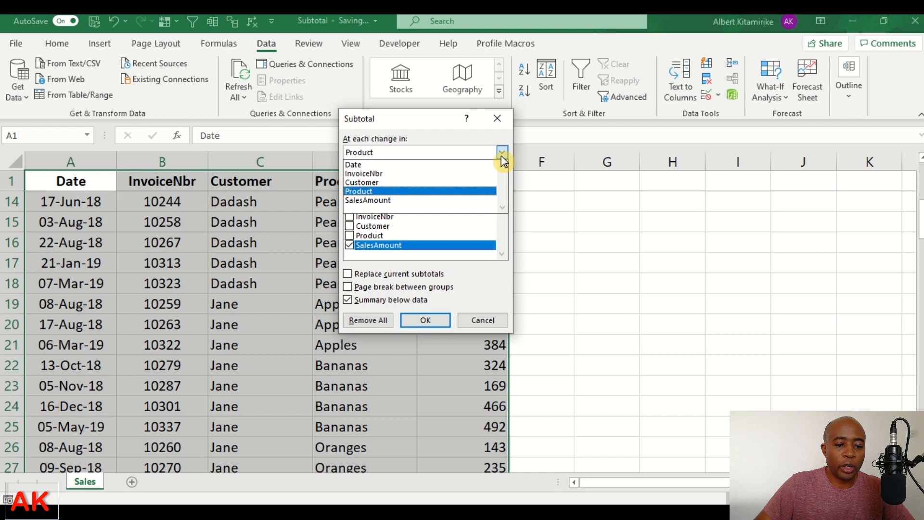
{"action": "left_click", "coordinate": [420, 182]}
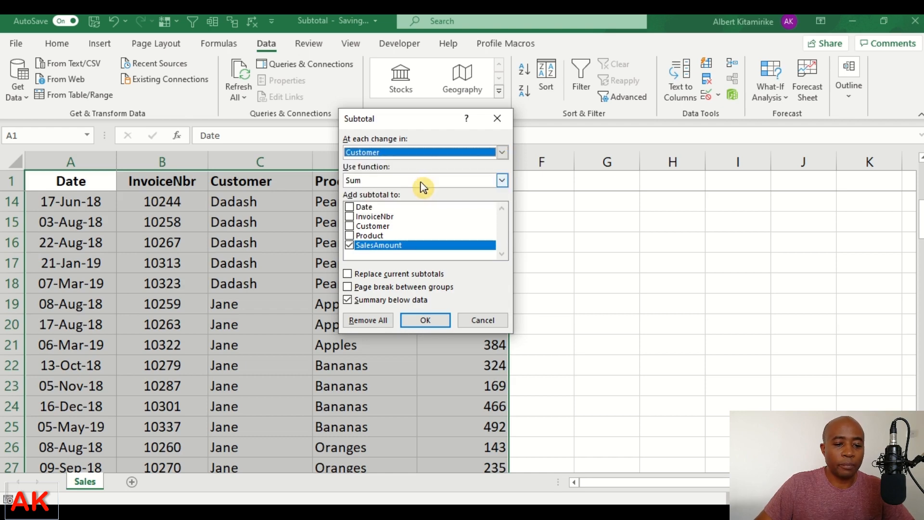
Choose the Sum function for the SalesAmount subtotals and apply them to the sales data
{"action": "left_click", "coordinate": [502, 181]}
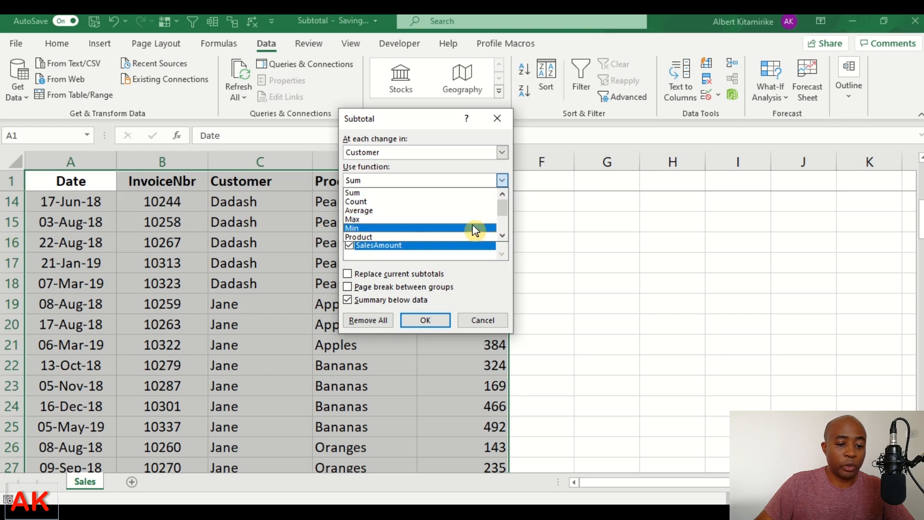
{"action": "left_click", "coordinate": [502, 236]}
{"action": "left_click", "coordinate": [503, 236]}
{"action": "left_click", "coordinate": [502, 235]}
{"action": "left_click", "coordinate": [502, 236]}
{"action": "left_click_drag", "start_coordinate": [503, 222], "coordinate": [499, 187]}
{"action": "left_click", "coordinate": [443, 192]}
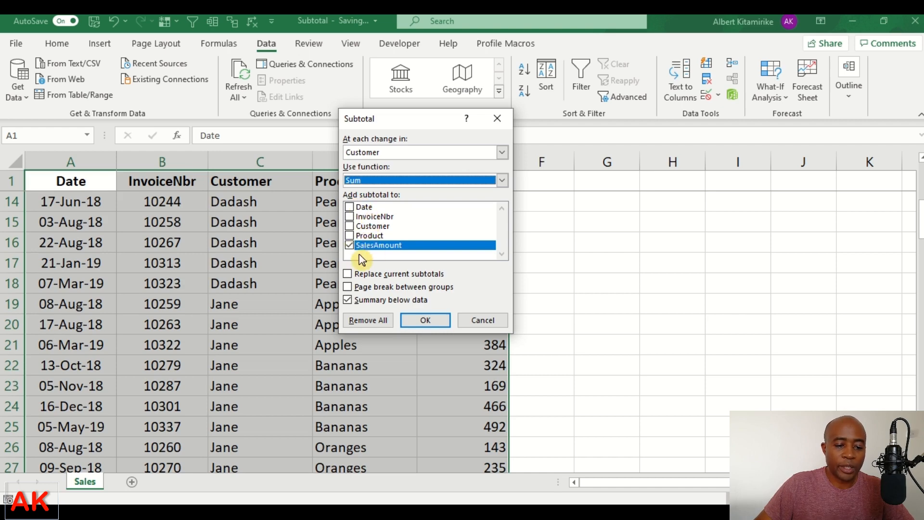
{"action": "left_click_drag", "start_coordinate": [415, 124], "coordinate": [662, 143]}
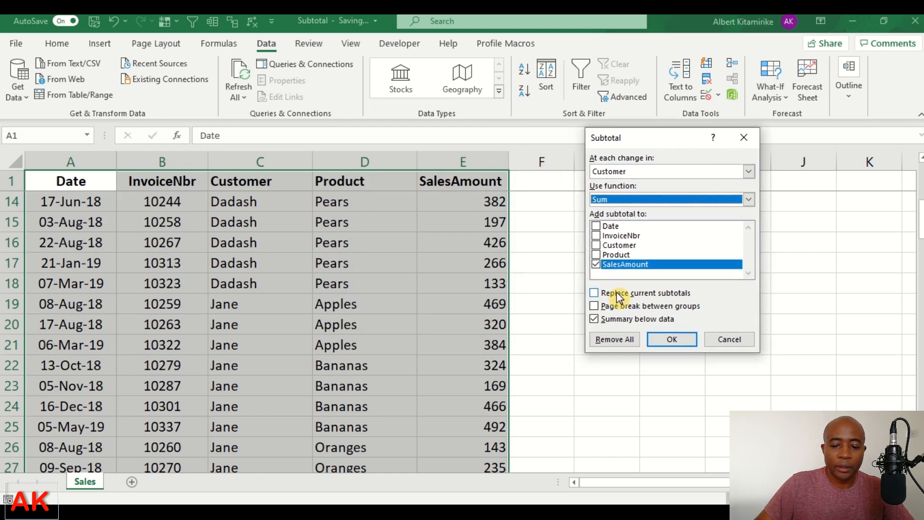
{"action": "left_click", "coordinate": [671, 341]}
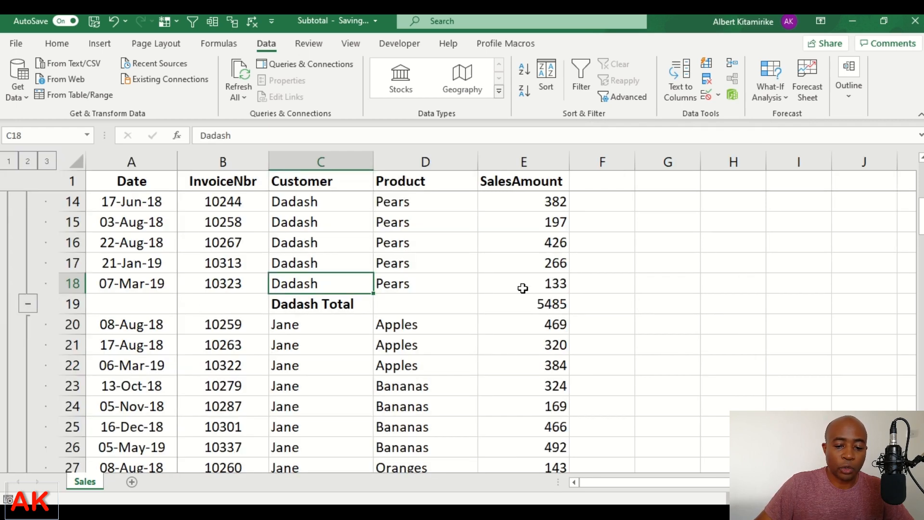
Examine the total rows inserted below the first two customers' records
{"action": "left_click", "coordinate": [75, 304]}
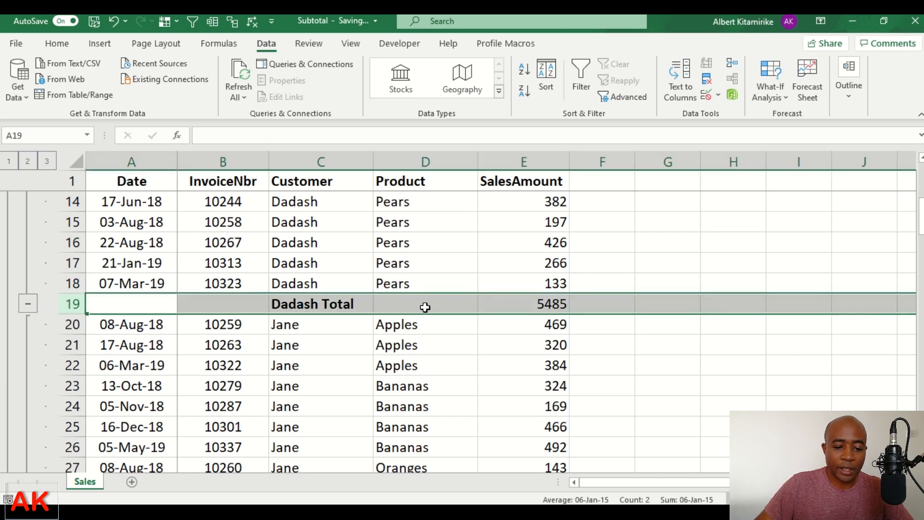
{"action": "scroll", "coordinate": [393, 342], "scroll_direction": "down", "scroll_amount": 10}
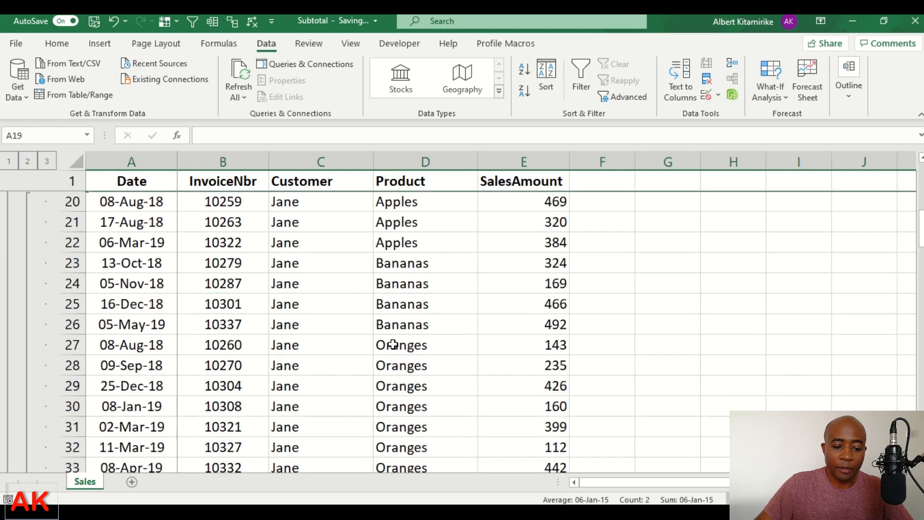
{"action": "scroll", "coordinate": [389, 344], "scroll_direction": "up", "scroll_amount": 3}
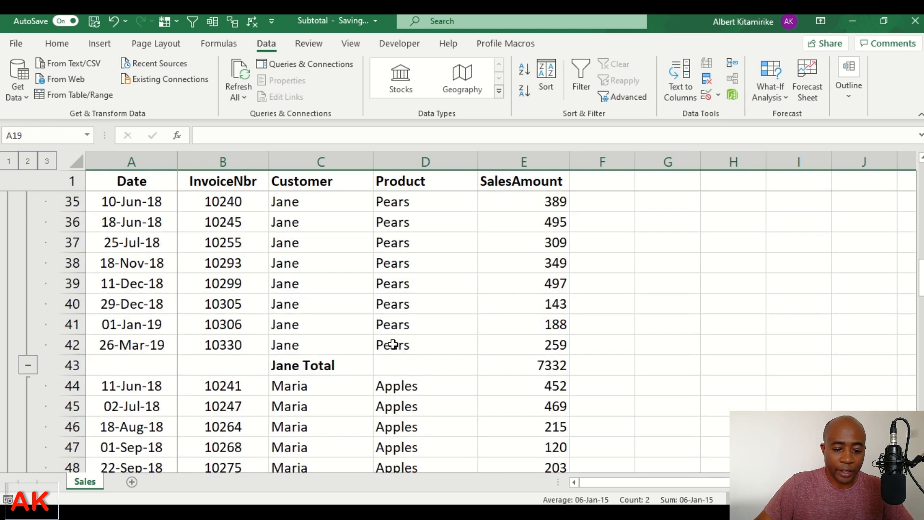
{"action": "left_click", "coordinate": [68, 365]}
{"action": "scroll", "coordinate": [385, 300], "scroll_direction": "up", "scroll_amount": 11}
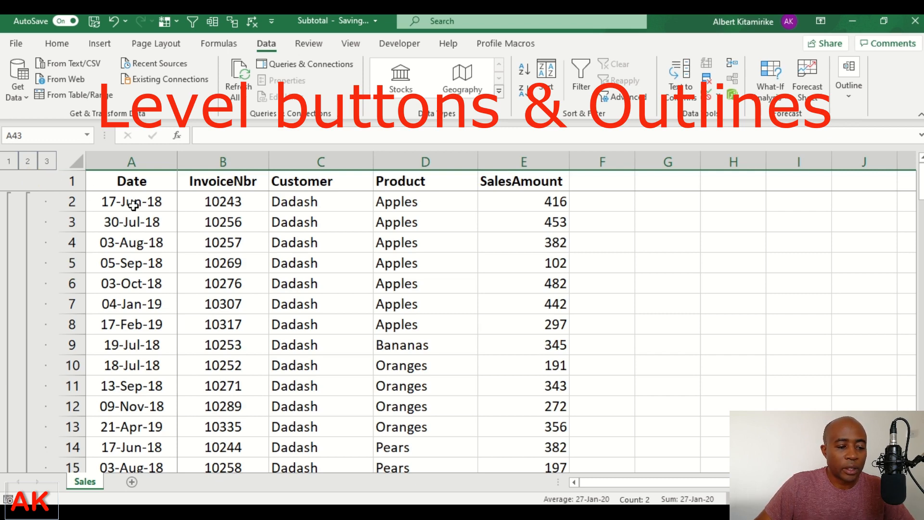
View the outline at the grand total level, the customer totals level and the full detail level
{"action": "left_click", "coordinate": [9, 162]}
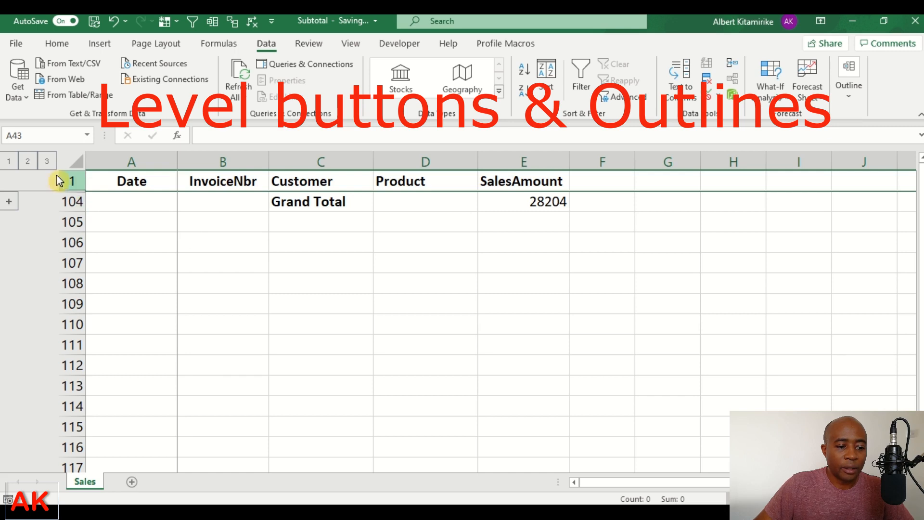
{"action": "left_click", "coordinate": [28, 162]}
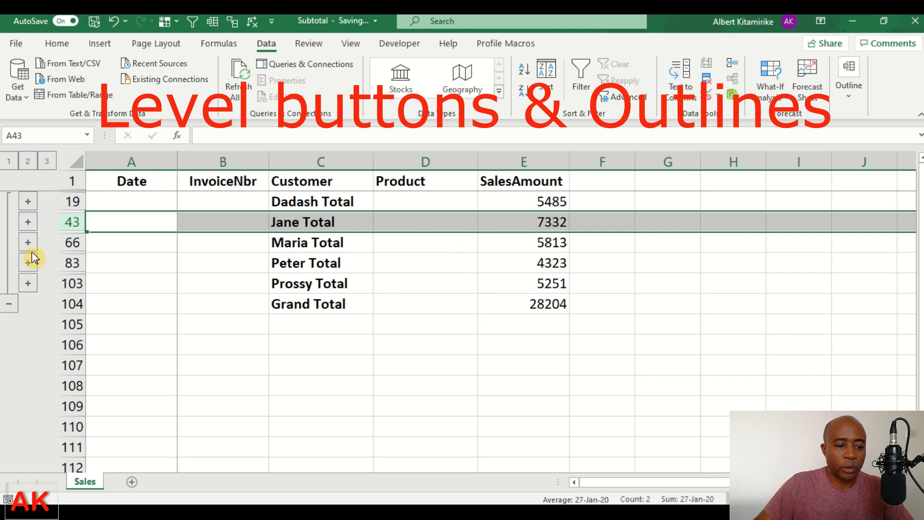
{"action": "left_click", "coordinate": [46, 163]}
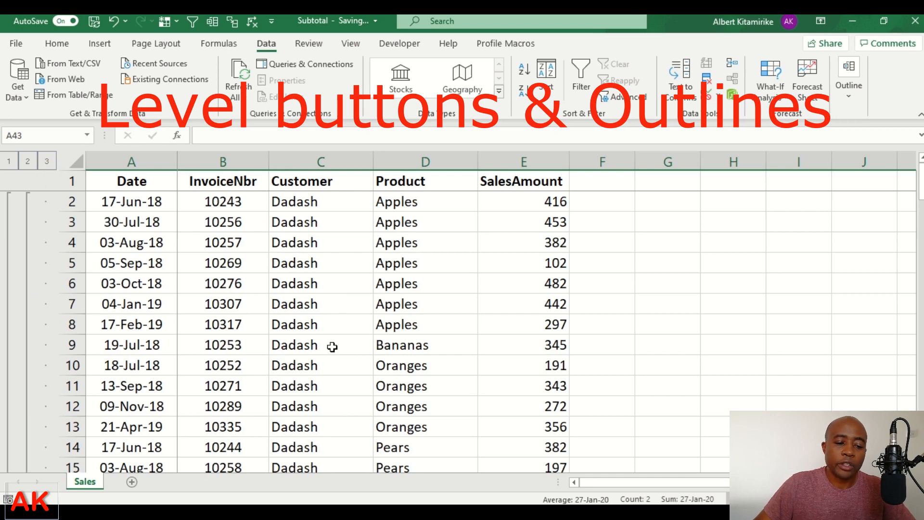
{"action": "scroll", "coordinate": [437, 255], "scroll_direction": "down", "scroll_amount": 4}
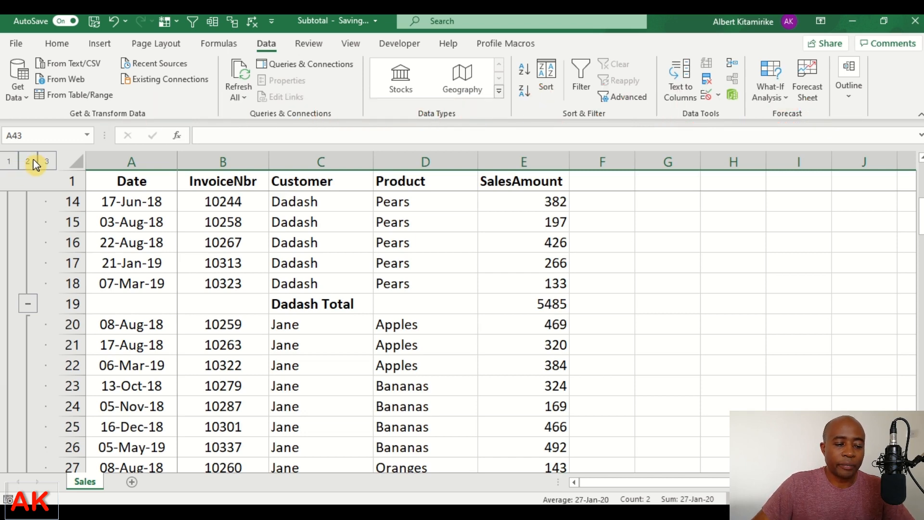
Add Sum subtotals of SalesAmount at each change in Product, without replacing the current customer subtotals
{"action": "left_click", "coordinate": [395, 244]}
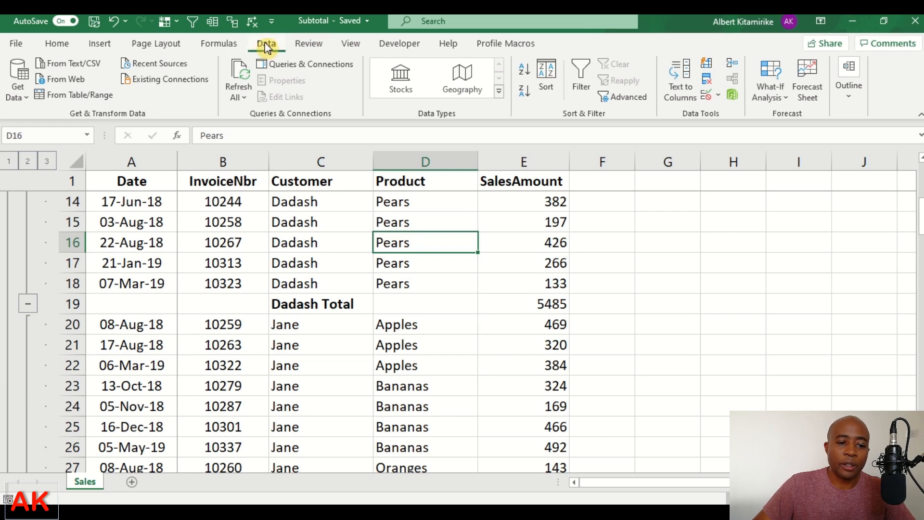
{"action": "left_click", "coordinate": [848, 82]}
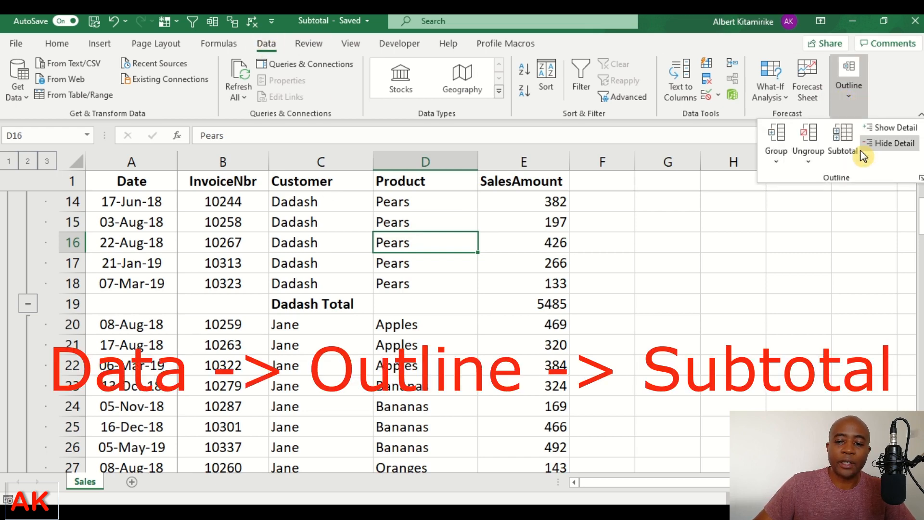
{"action": "left_click", "coordinate": [851, 155]}
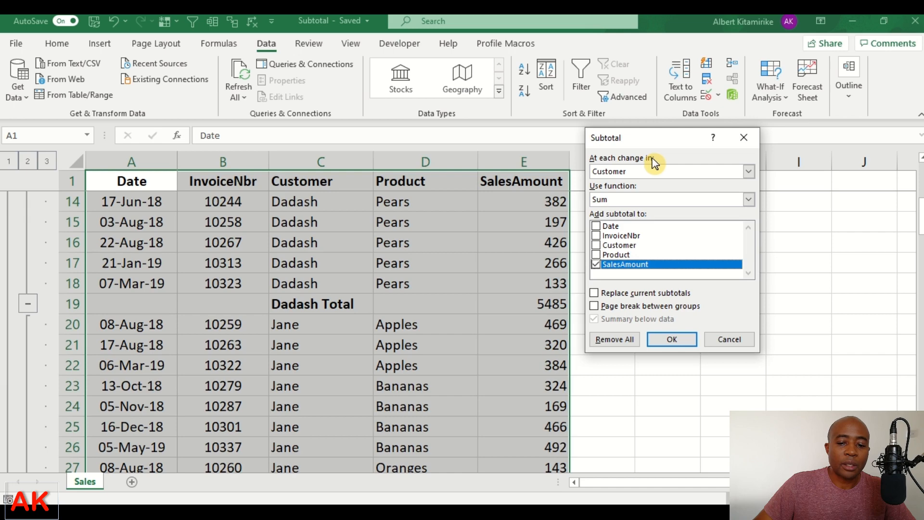
{"action": "left_click", "coordinate": [749, 171]}
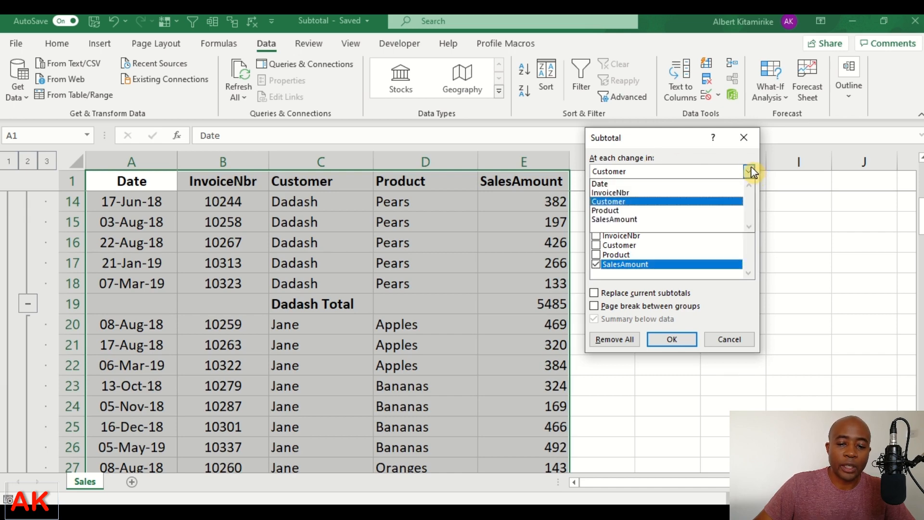
{"action": "left_click", "coordinate": [622, 211]}
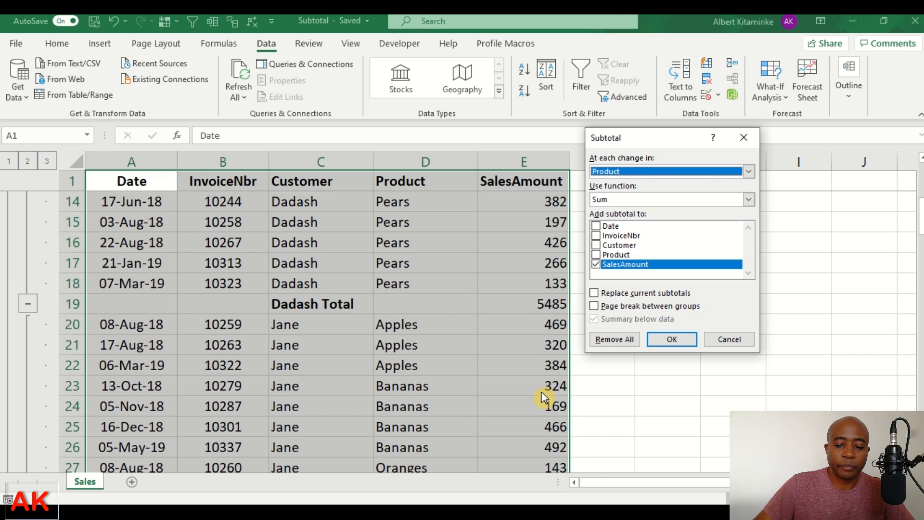
{"action": "left_click", "coordinate": [595, 294]}
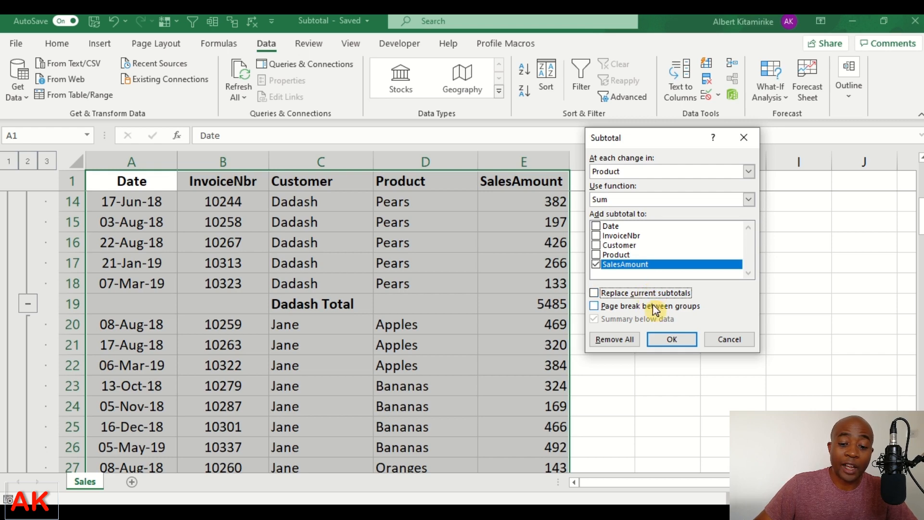
{"action": "left_click", "coordinate": [675, 340]}
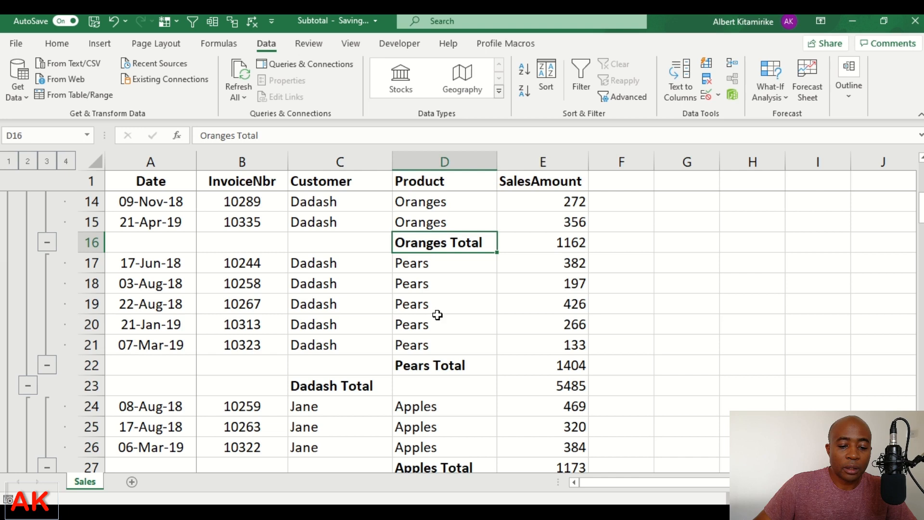
Examine the Oranges and Pears subtotal rows within the first customer's records
{"action": "left_click", "coordinate": [426, 365]}
{"action": "left_click", "coordinate": [462, 242]}
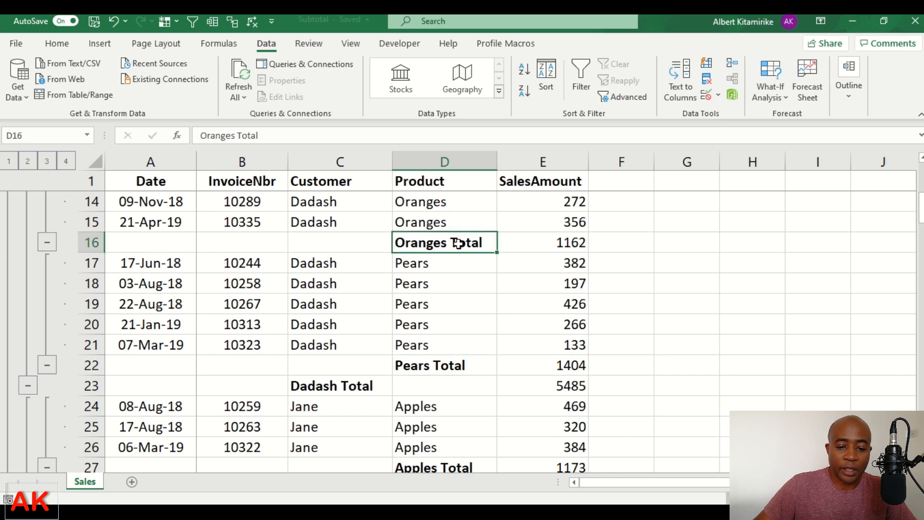
{"action": "left_click_drag", "start_coordinate": [580, 241], "coordinate": [428, 244]}
{"action": "left_click_drag", "start_coordinate": [584, 365], "coordinate": [440, 365]}
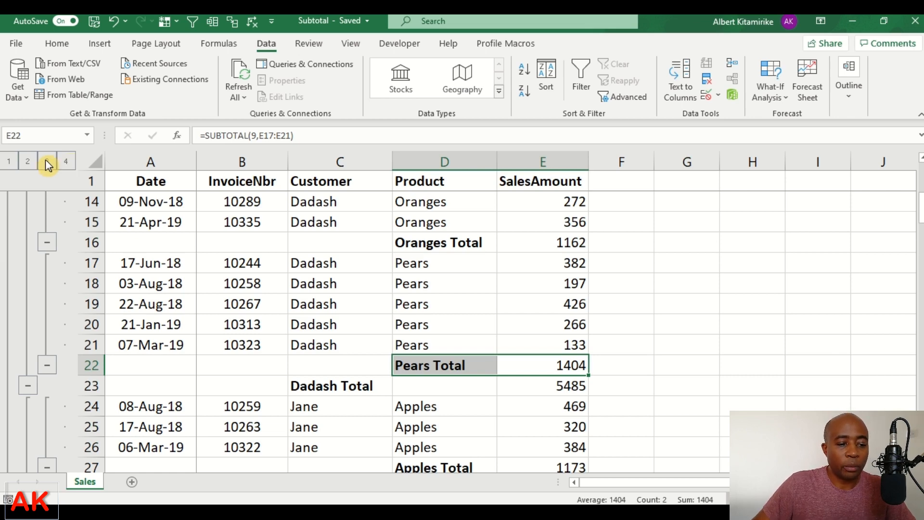
Collapse the outline to customer totals only, and expand it to include the product totals
{"action": "left_click", "coordinate": [27, 160]}
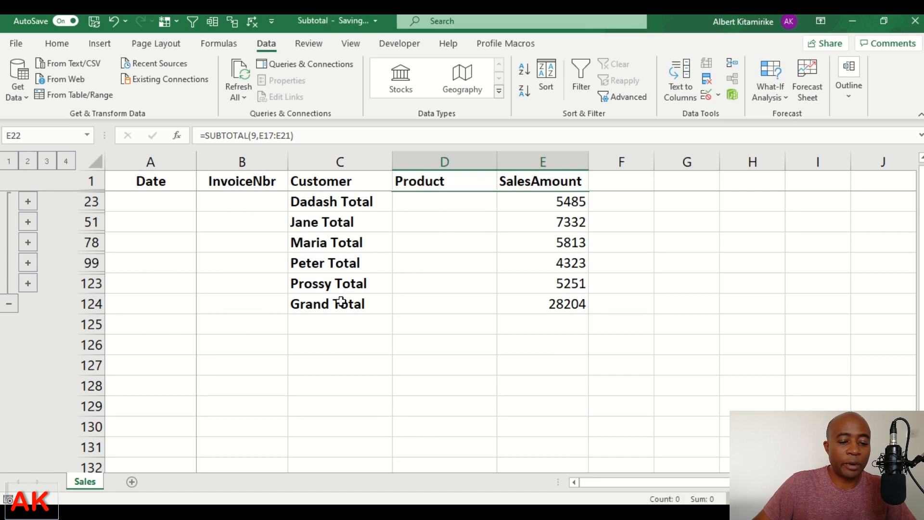
{"action": "left_click", "coordinate": [46, 161]}
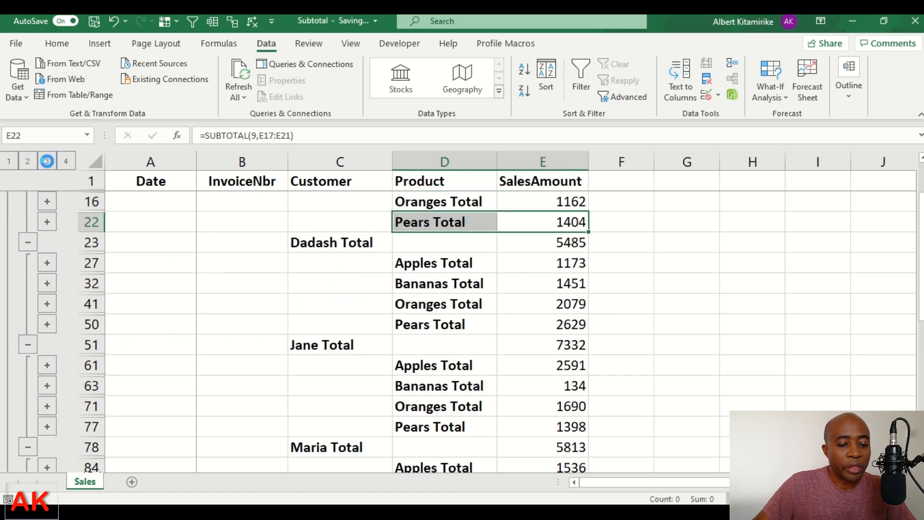
{"action": "scroll", "coordinate": [476, 325], "scroll_direction": "up", "scroll_amount": 2}
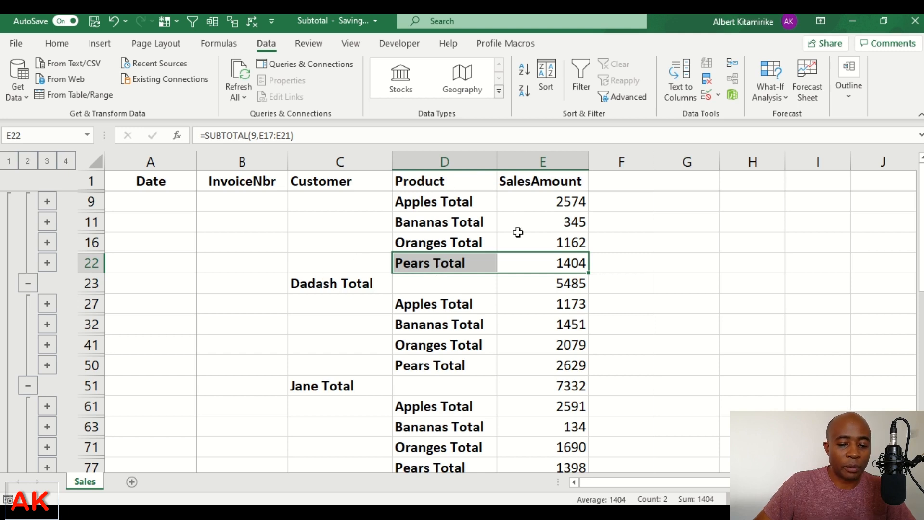
Go through the SalesAmount subtotals one by one, from the first customer's Apples total to the second customer's Pears total
{"action": "left_click", "coordinate": [566, 203]}
{"action": "key", "text": "Down"}
{"action": "key", "text": "Down"}
{"action": "key", "text": "Down"}
{"action": "key", "text": "Down"}
{"action": "key", "text": "Down"}
{"action": "key", "text": "Down"}
{"action": "key", "text": "Down"}
{"action": "key", "text": "Down"}
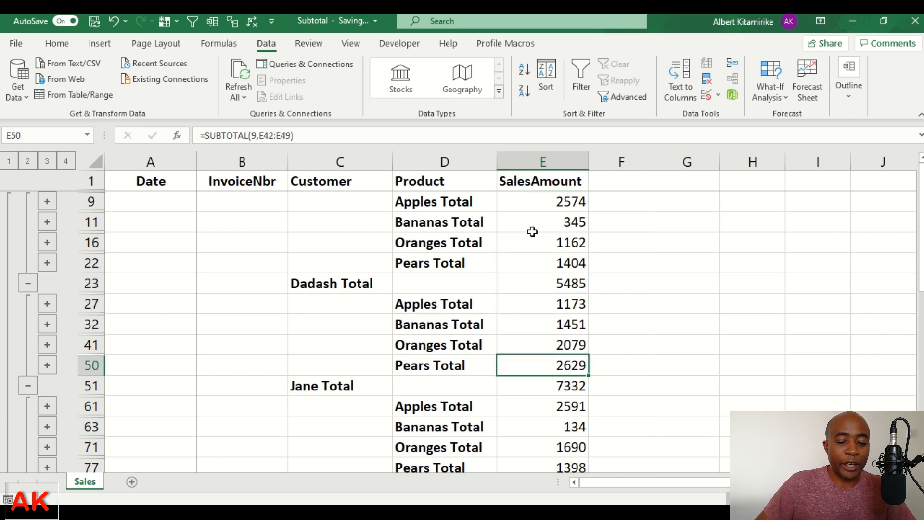
Expand the outline to all sales records, reduce it to customer totals, and return to the product totals level
{"action": "left_click", "coordinate": [66, 162]}
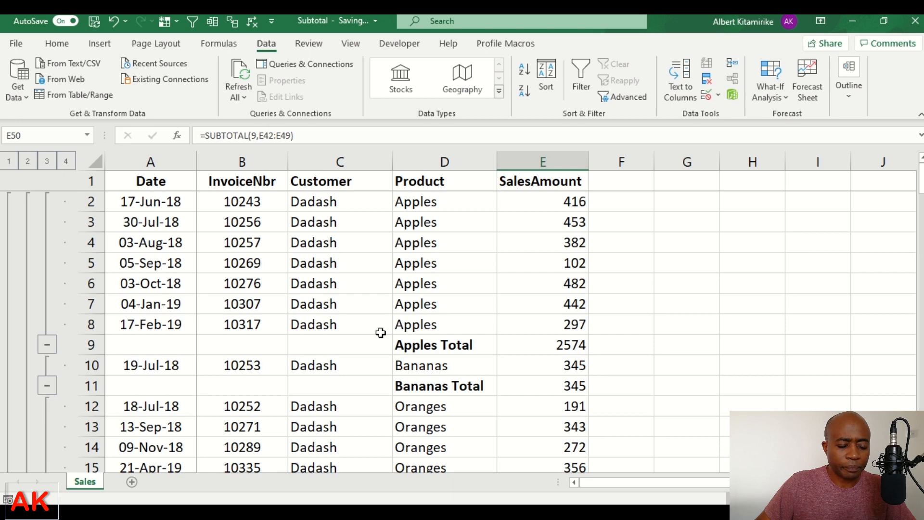
{"action": "left_click", "coordinate": [47, 161]}
{"action": "left_click", "coordinate": [28, 161]}
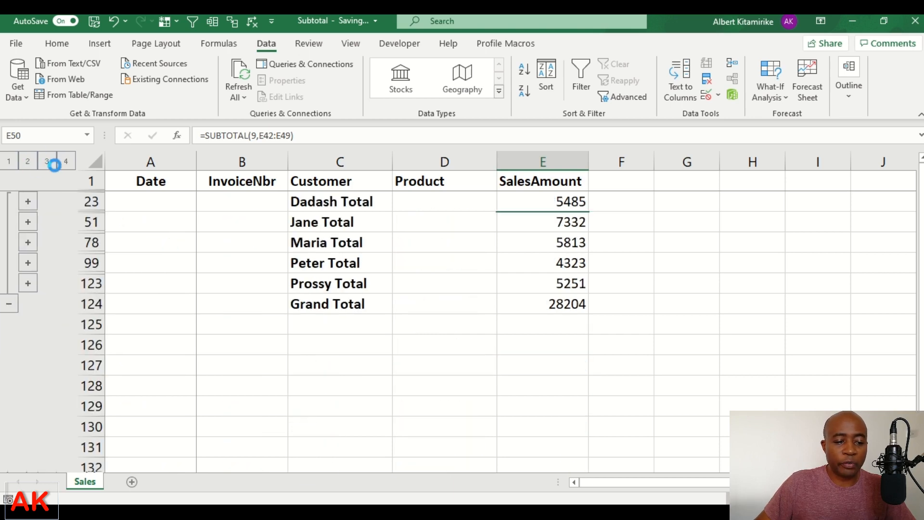
{"action": "left_click", "coordinate": [47, 160]}
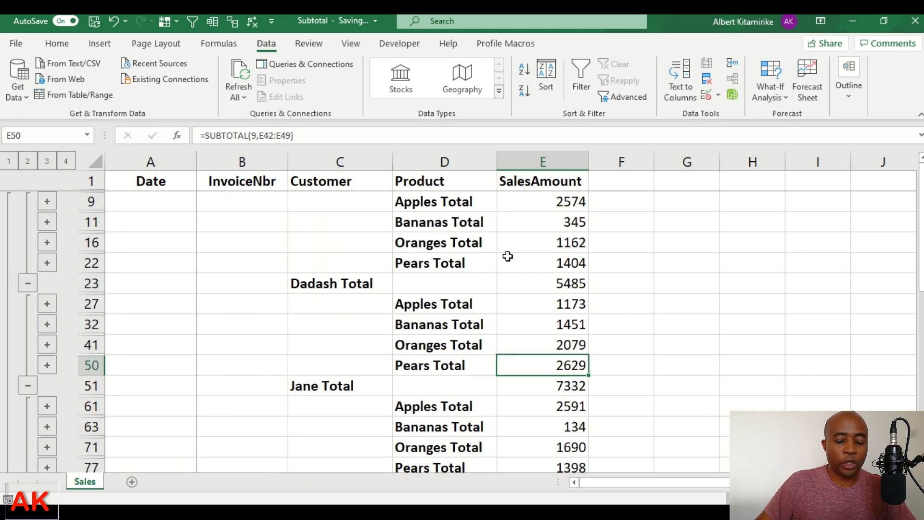